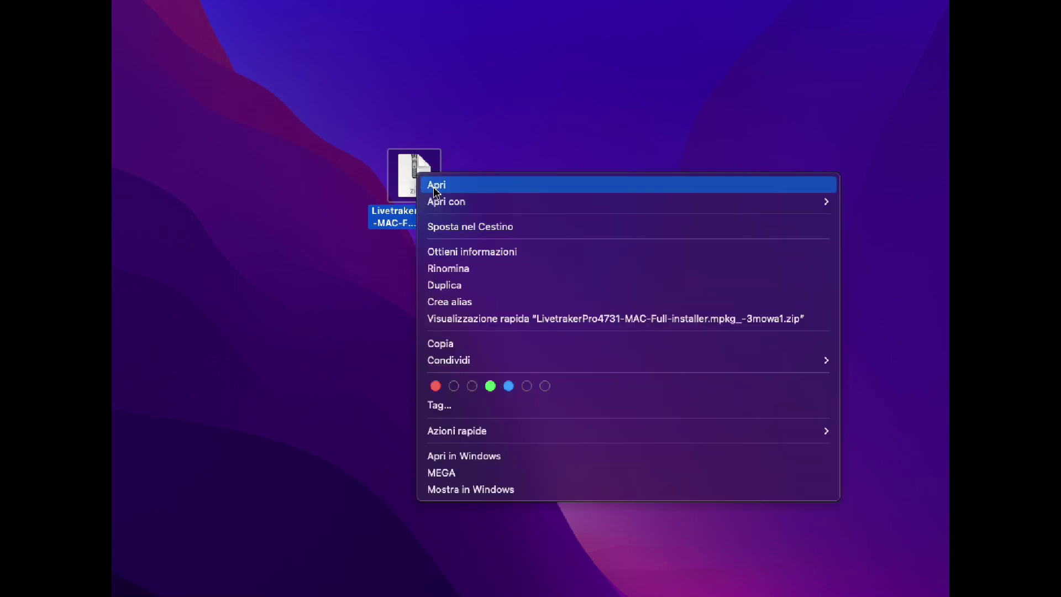
- Extract the LiveTraker zip on the desktop, then dismiss the unidentified-developer warning on the installer
{"action": "left_click", "coordinate": [435, 183]}
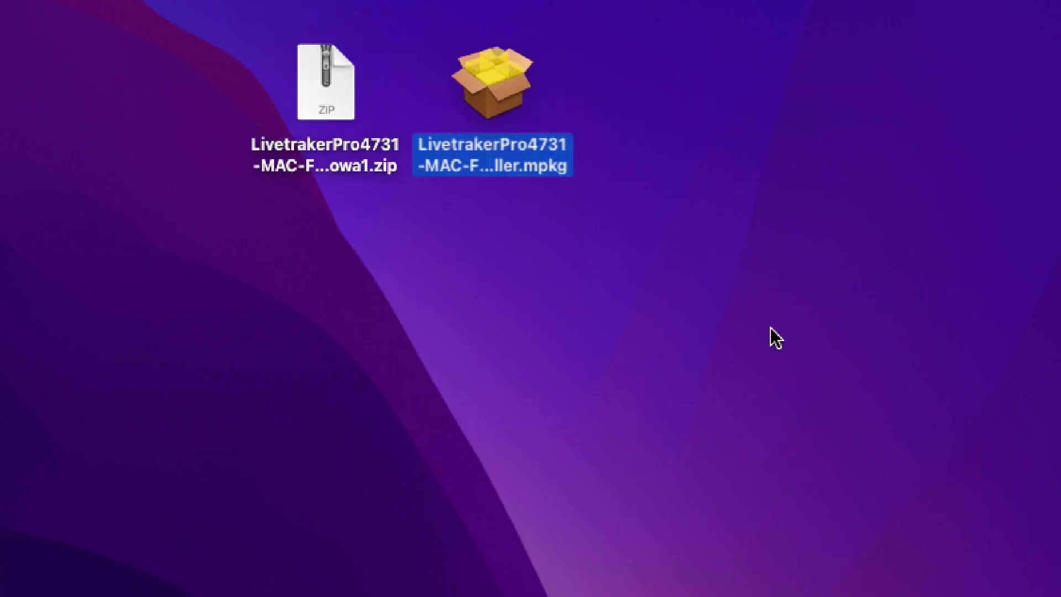
{"action": "double_click", "coordinate": [499, 92]}
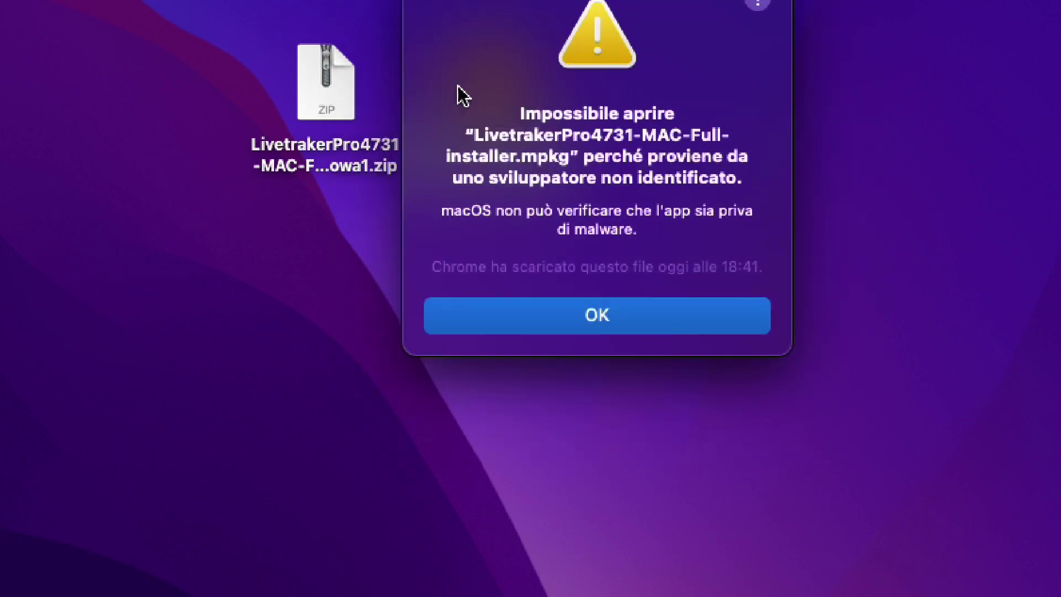
{"action": "left_click", "coordinate": [611, 318]}
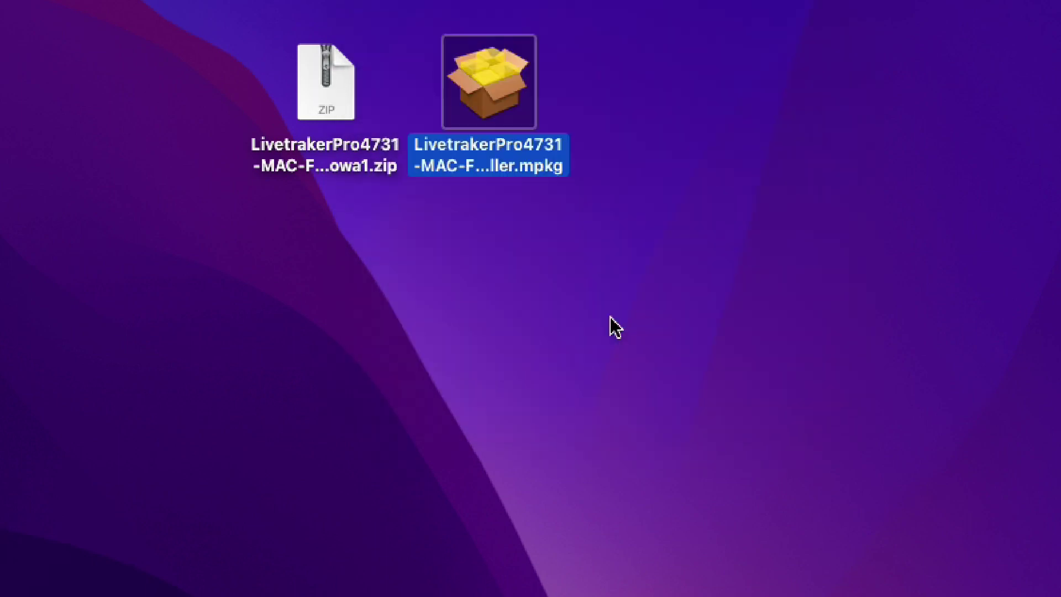
- Open LivetrakerPro4731-MAC-Full-installer.mpkg from its context menu, confirming the unverified-developer prompt
{"action": "right_click", "coordinate": [478, 82]}
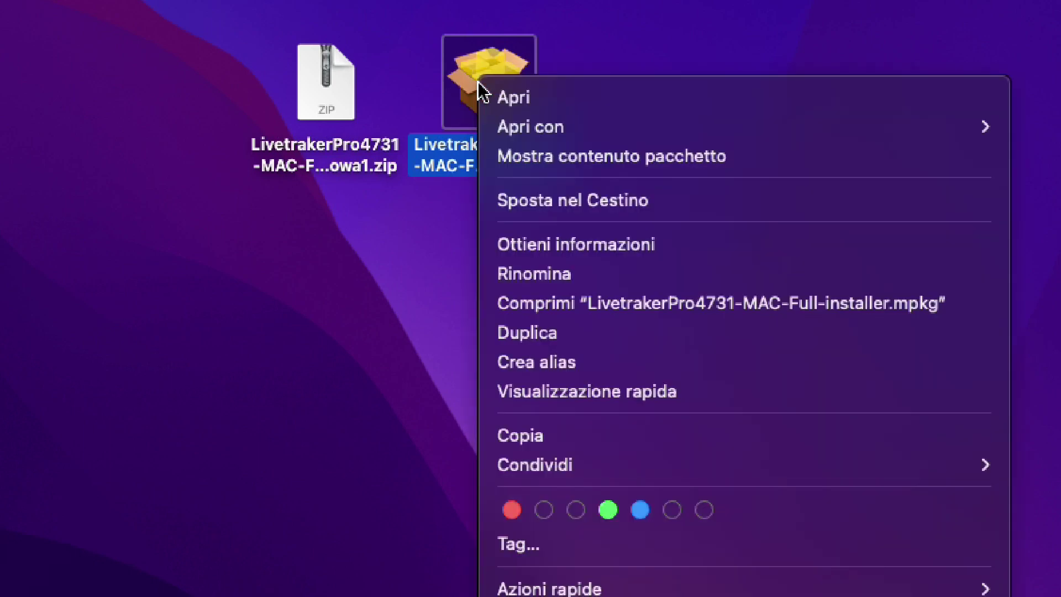
{"action": "left_click", "coordinate": [539, 110]}
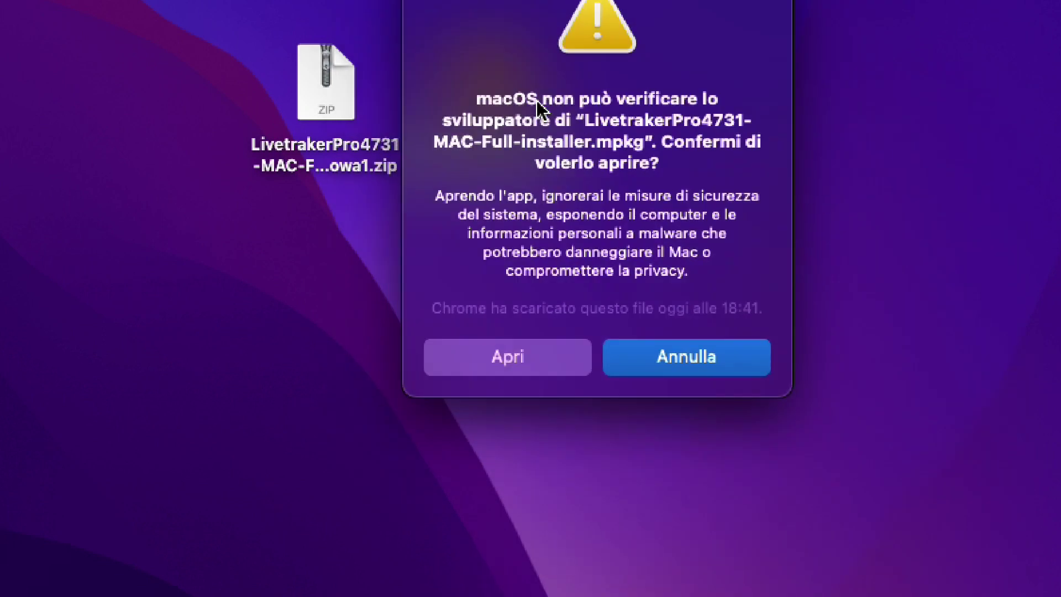
{"action": "left_click", "coordinate": [501, 358]}
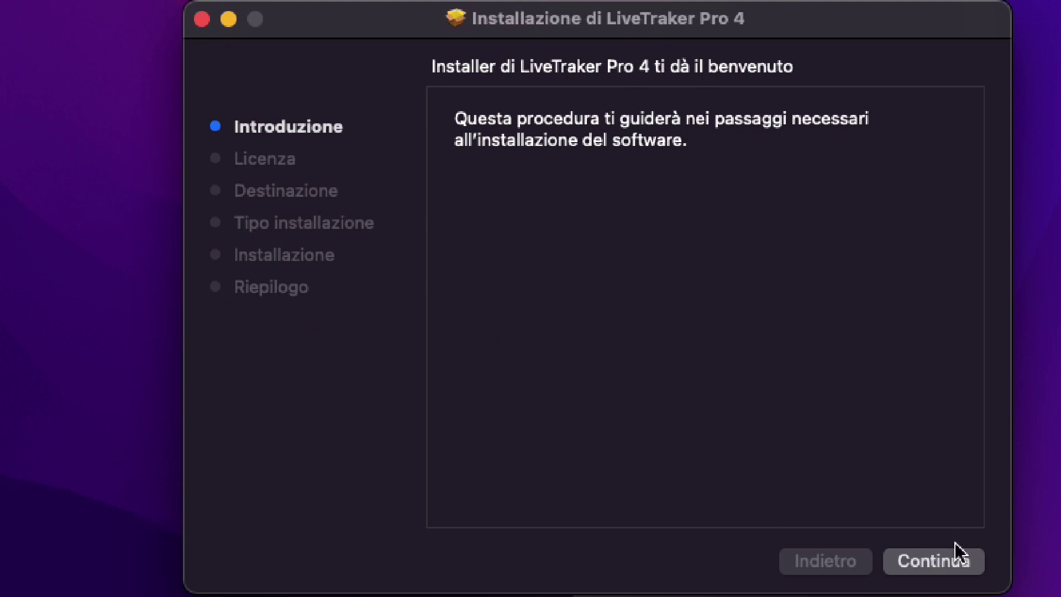
- Continue past Introduzione and Licenza, then agree to the LiveTraker Pro 4 license terms
{"action": "left_click", "coordinate": [941, 572]}
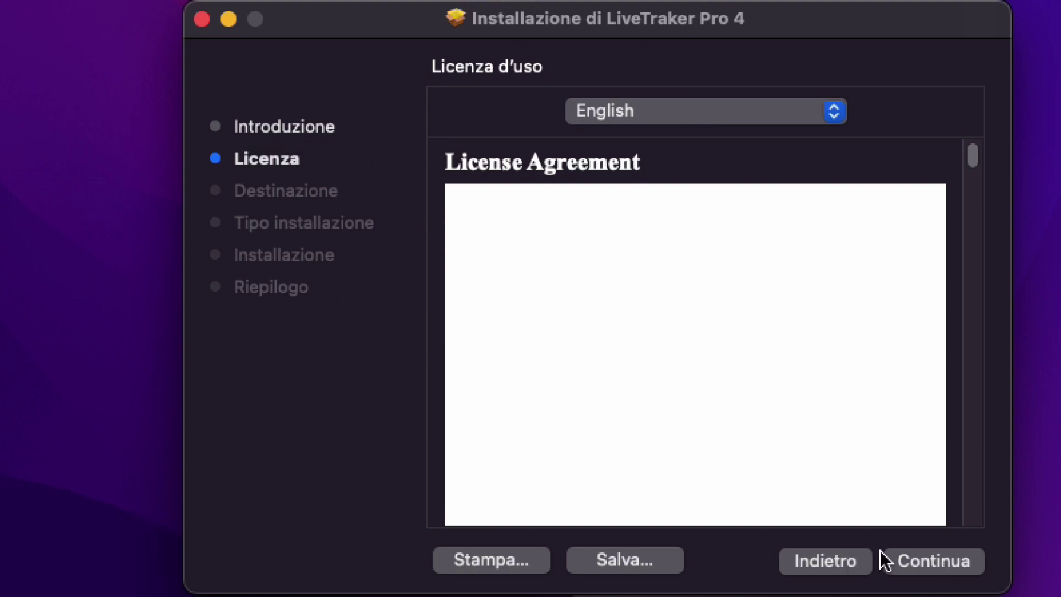
{"action": "left_click", "coordinate": [945, 563]}
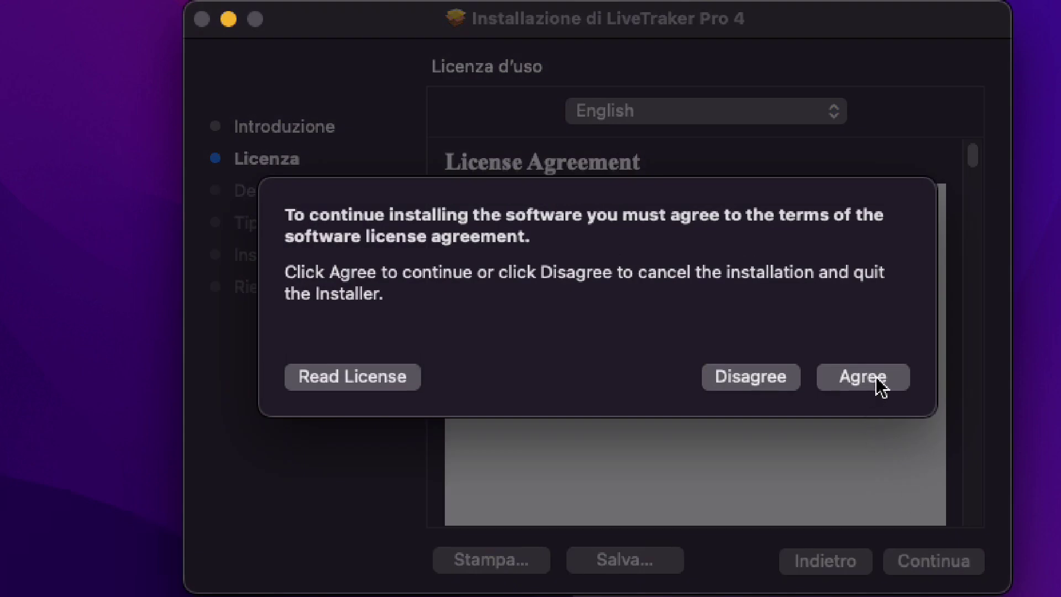
{"action": "left_click", "coordinate": [876, 378]}
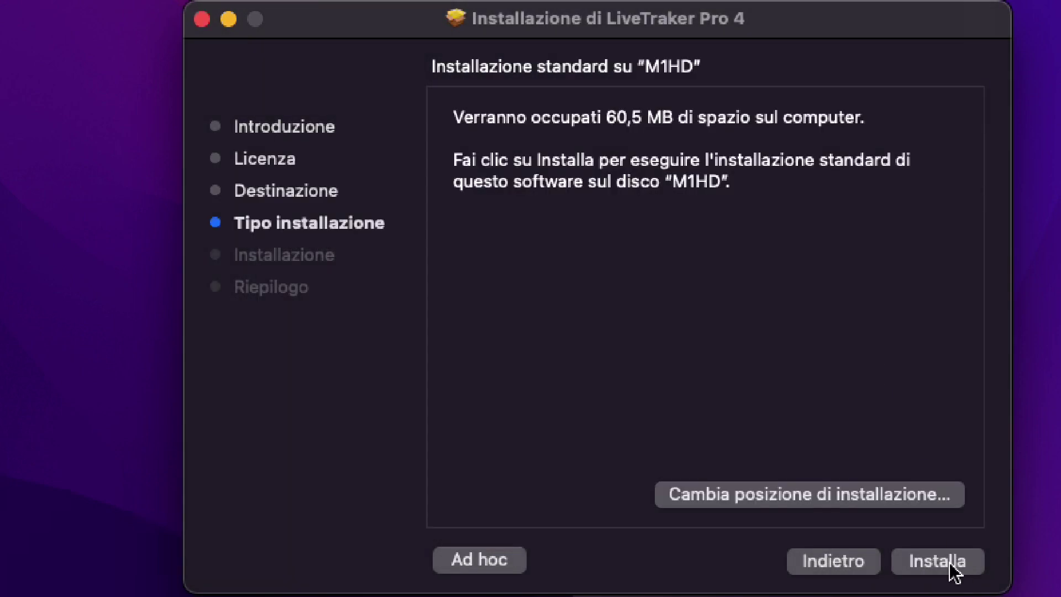
- Run the standard install with the admin password, then close the Installer once it succeeds
{"action": "left_click", "coordinate": [956, 572]}
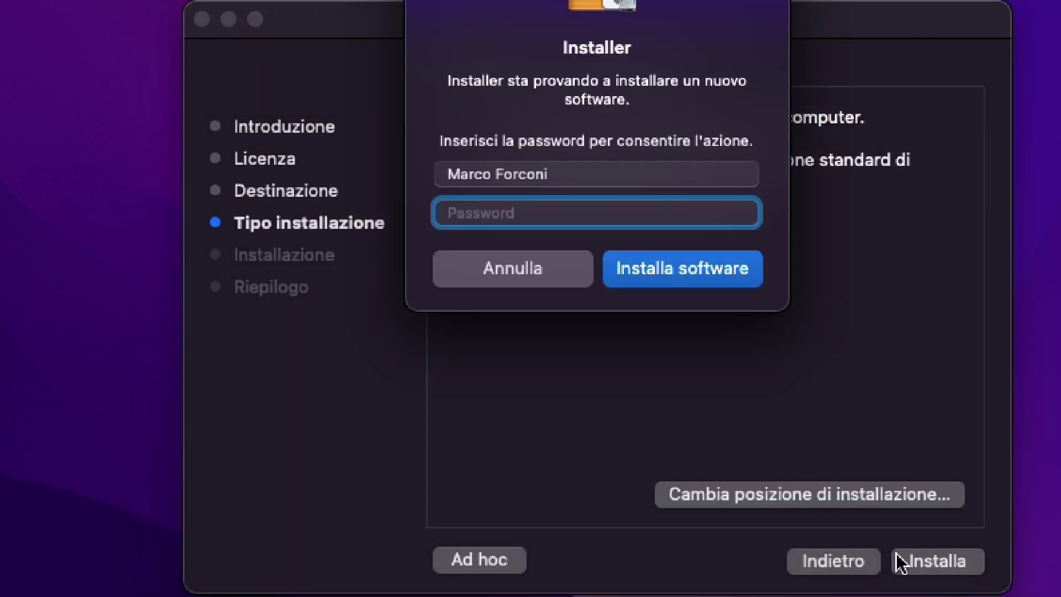
{"action": "type", "text": "aaaaaa"}
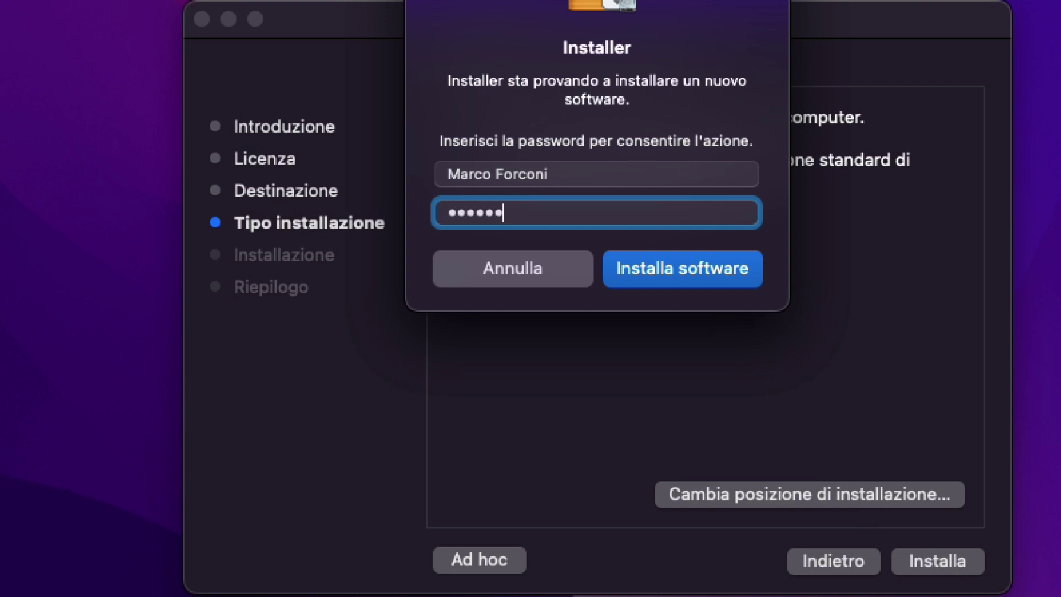
{"action": "left_click", "coordinate": [677, 271]}
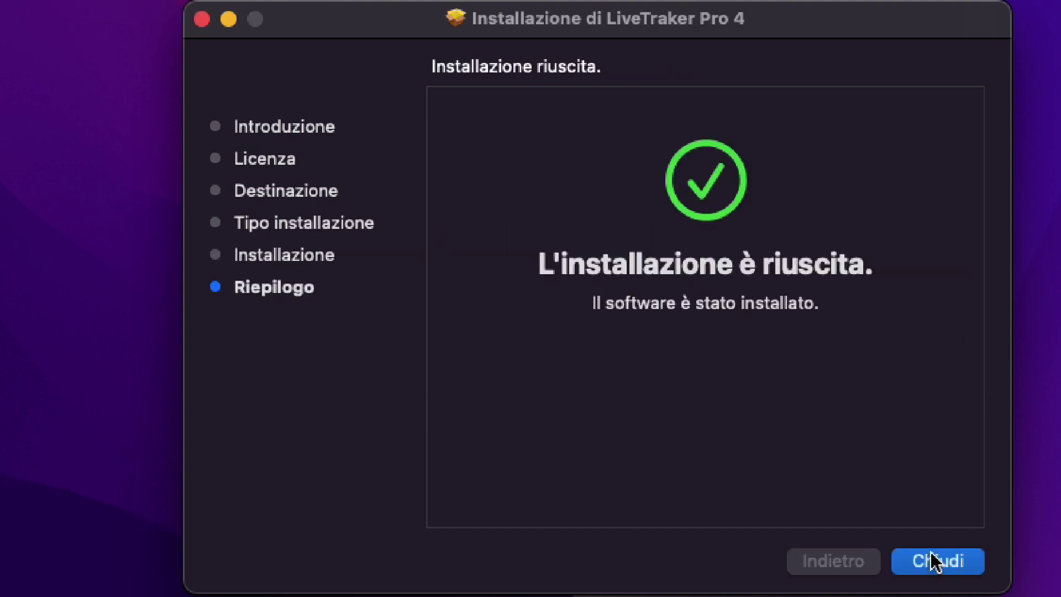
{"action": "left_click", "coordinate": [938, 570]}
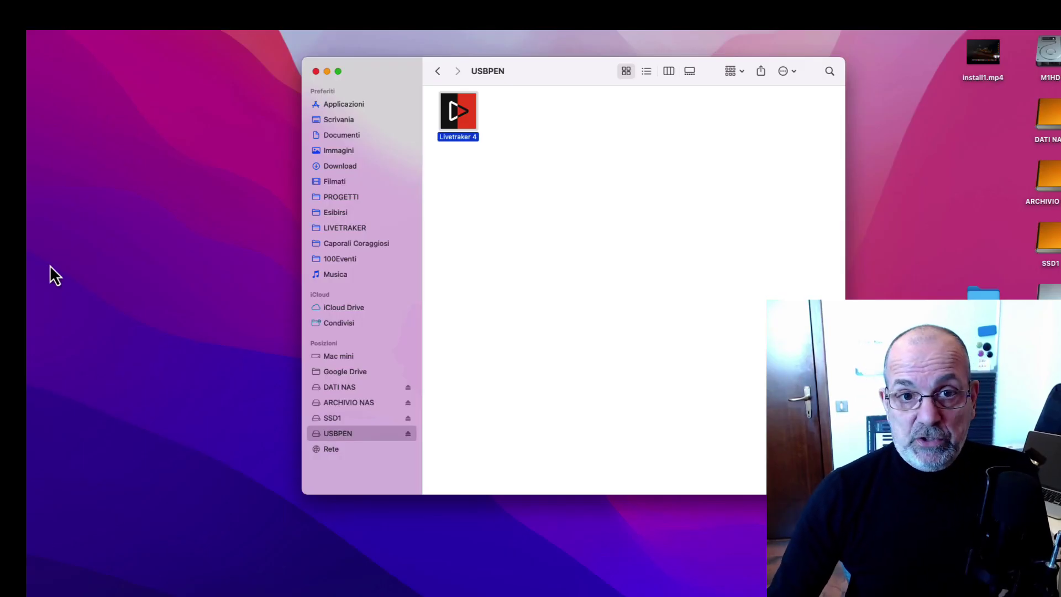
- Start Livetraker 4 from the USBPEN drive to reach its trial registration page
{"action": "key", "text": "super+2"}
{"action": "double_click", "coordinate": [447, 116]}
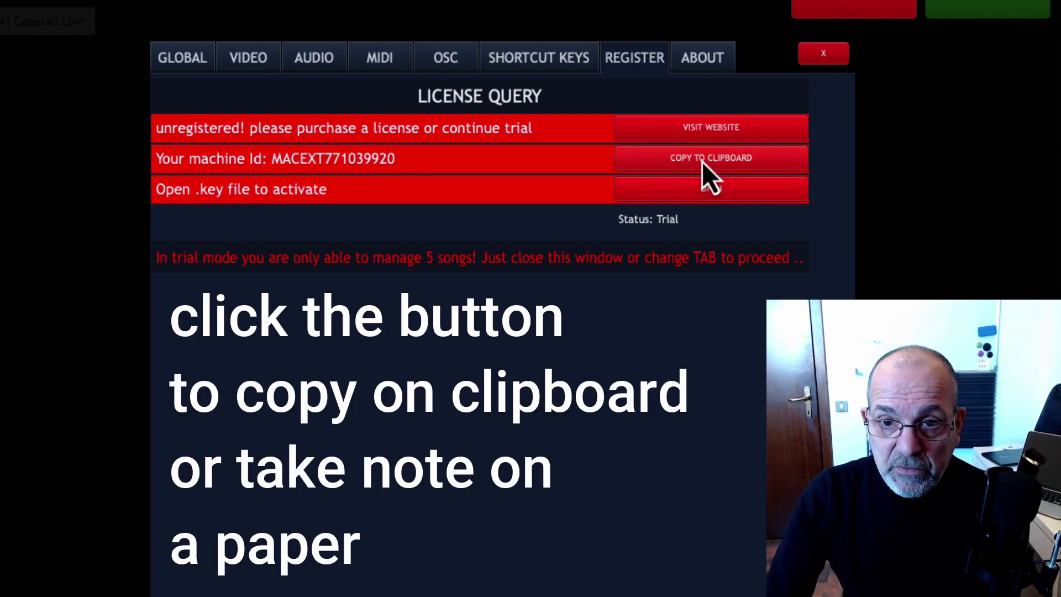
- Copy machine Id MACEXT771039920 with COPY TO CLIPBOARD on the REGISTER tab
{"action": "left_click", "coordinate": [702, 162]}
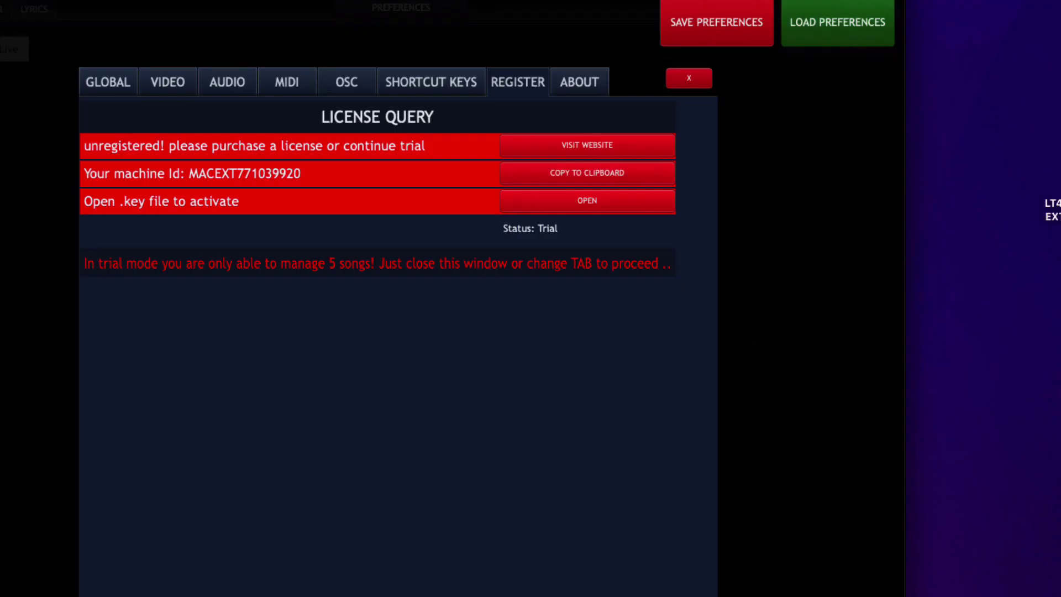
- Load the Desktop .key file through 'Open .key file to activate' to register the app
{"action": "left_click_drag", "start_coordinate": [1060, 218], "coordinate": [976, 217]}
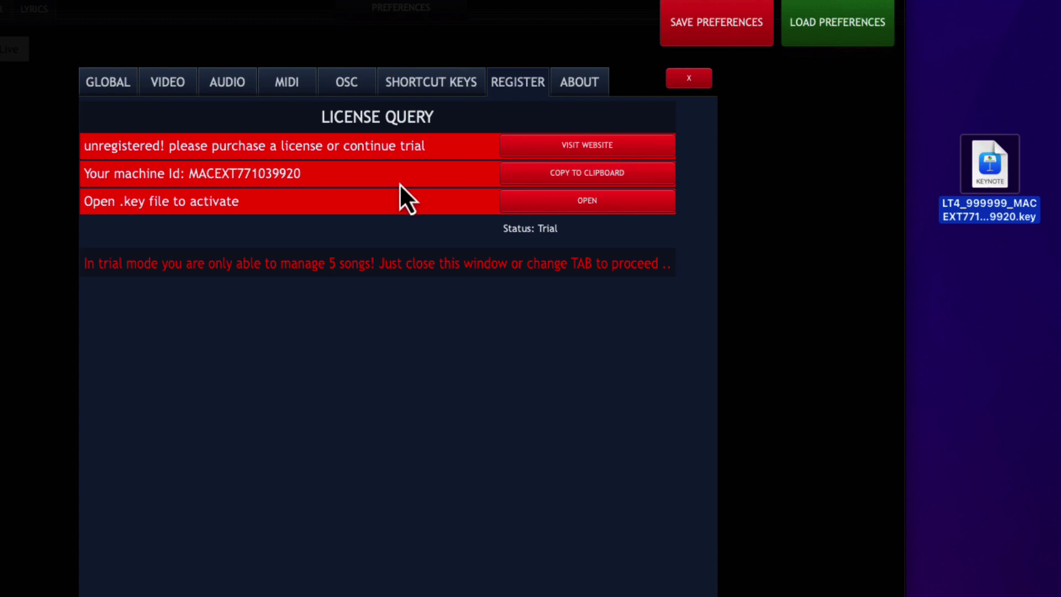
{"action": "left_click", "coordinate": [987, 255]}
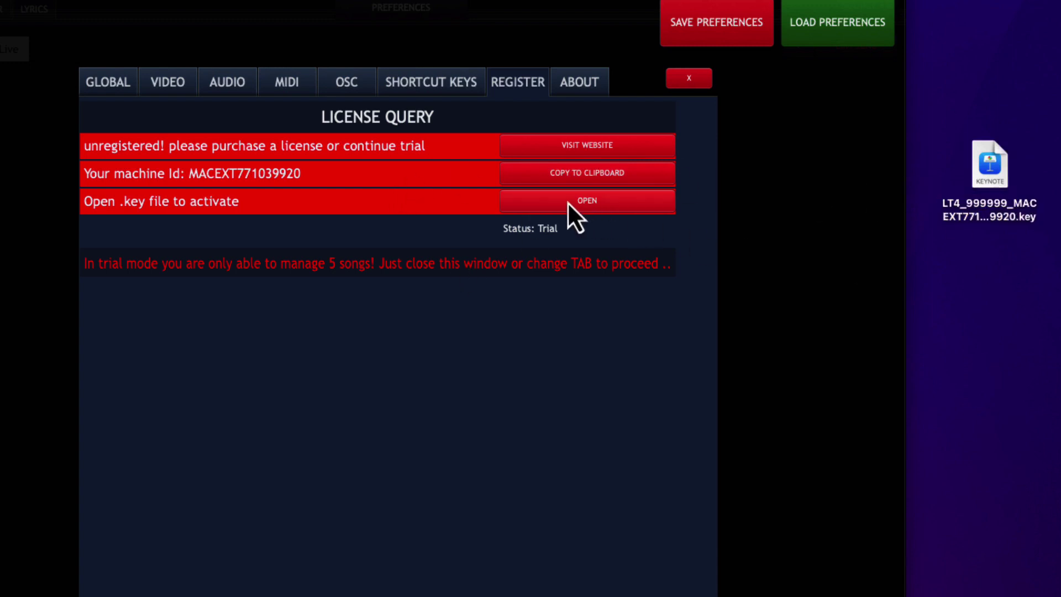
{"action": "left_click", "coordinate": [584, 202]}
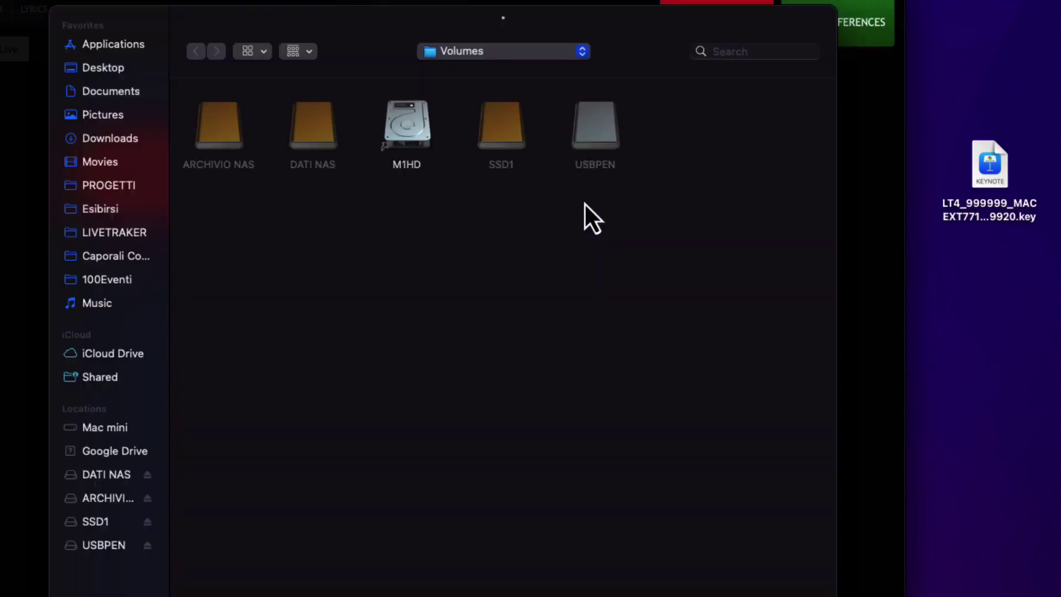
{"action": "left_click", "coordinate": [107, 71]}
{"action": "left_click", "coordinate": [404, 131]}
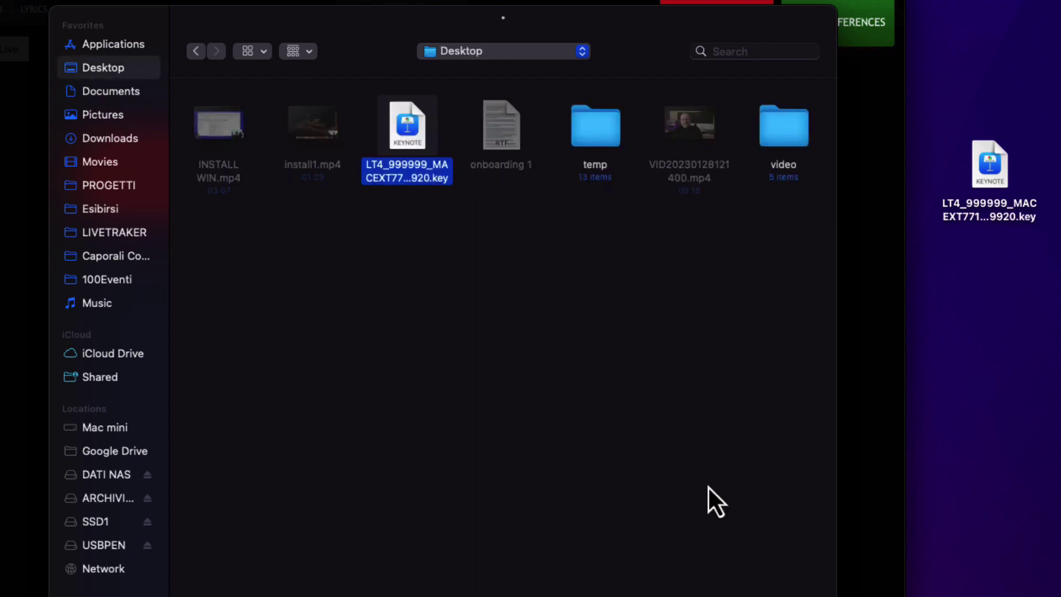
{"action": "key", "text": "Return"}
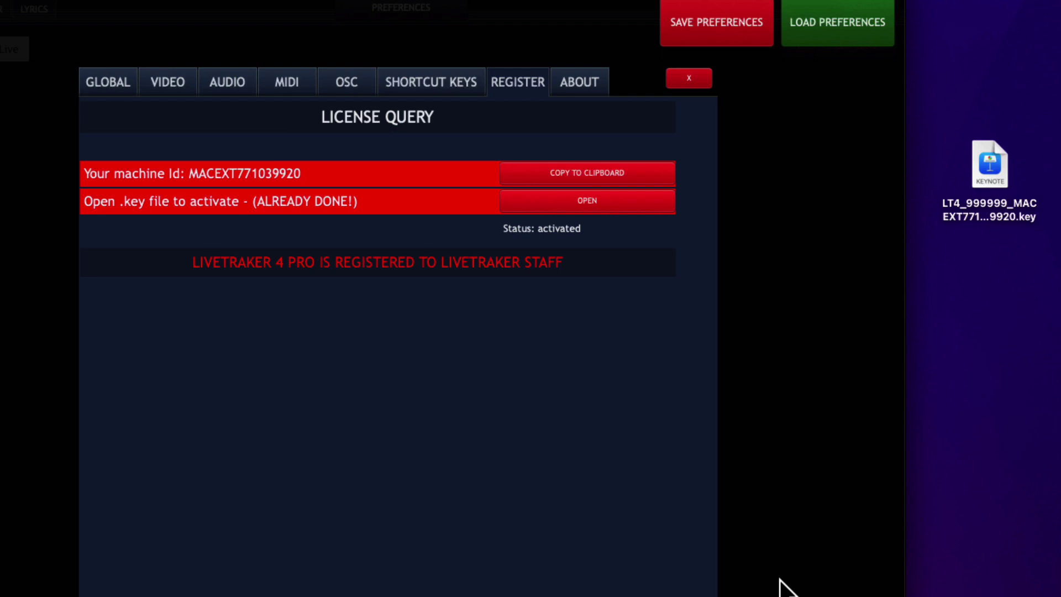